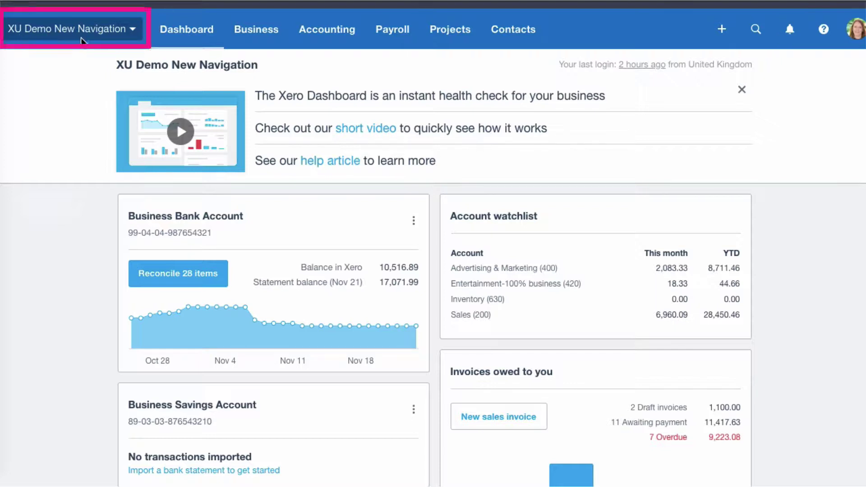
- Visit the organisation's Files page, then open Organisation Settings from the organisation menu
click(136, 32)
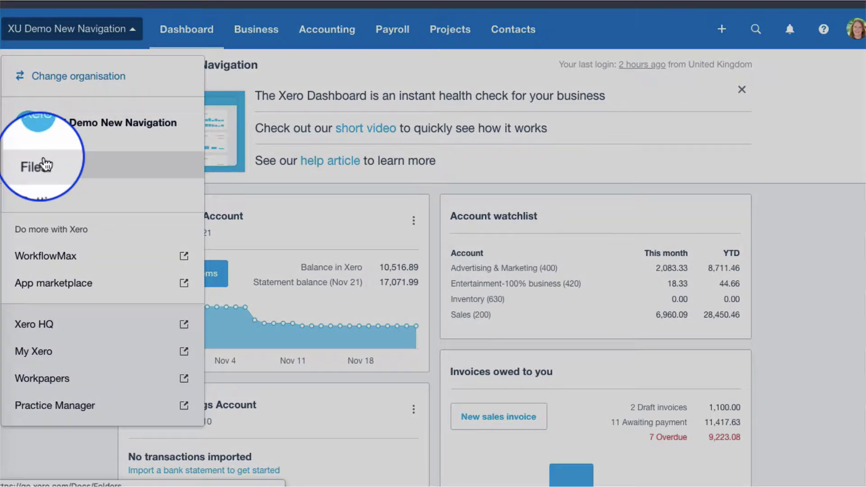
click(33, 156)
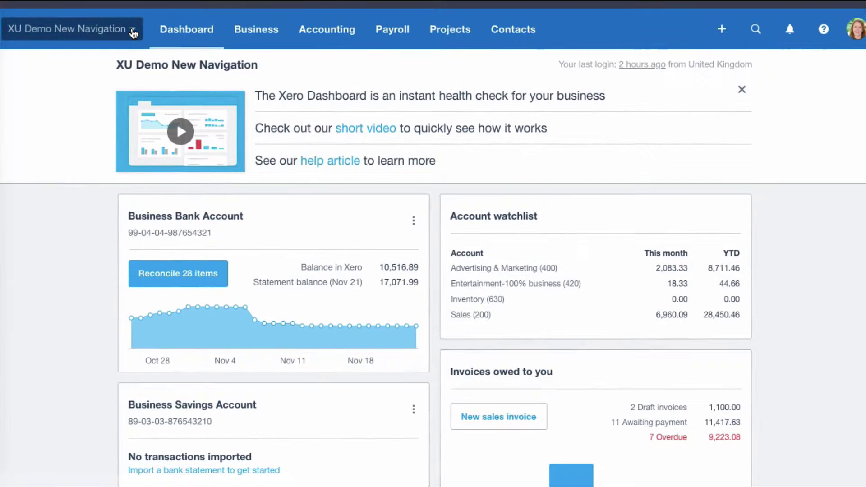
click(131, 29)
click(45, 202)
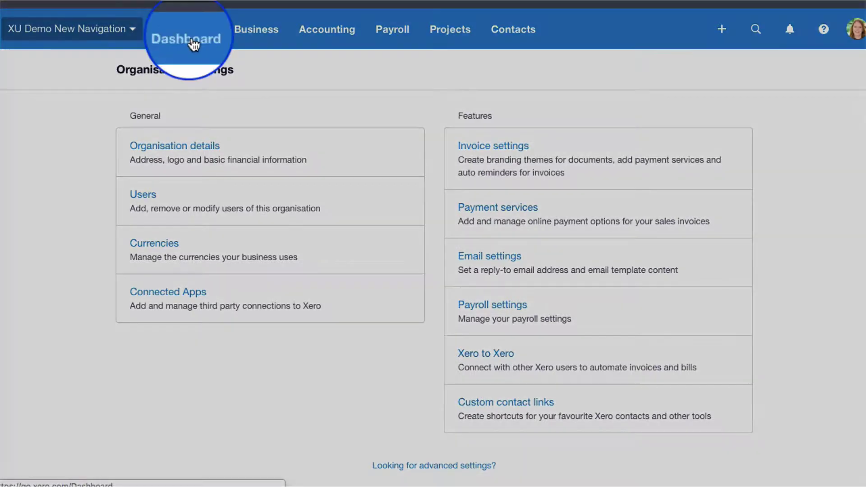
- Return to the dashboard and open the Sales invoices list with its 43 items
click(194, 44)
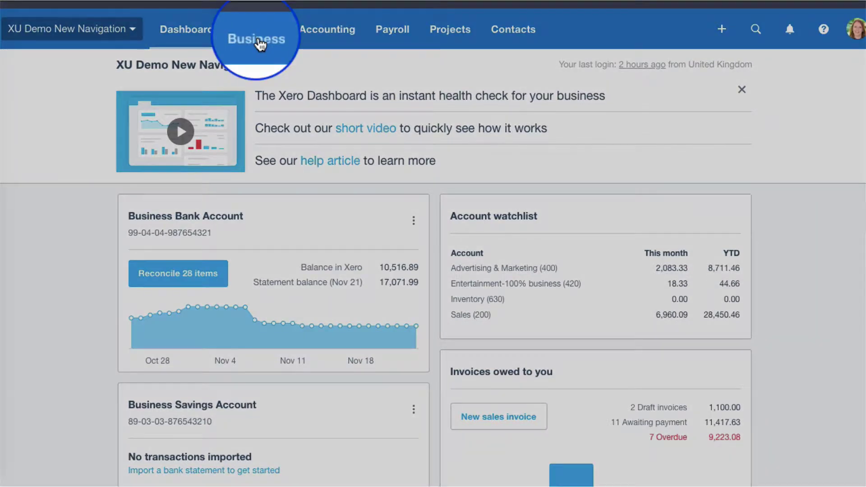
click(257, 31)
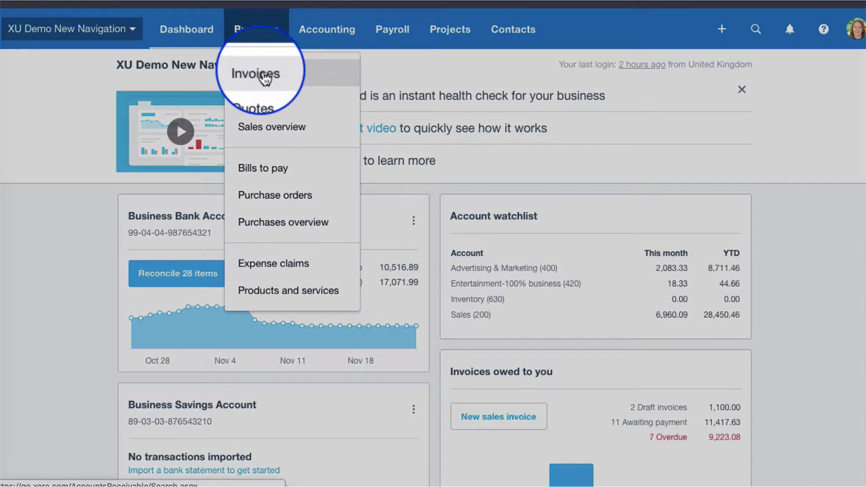
click(264, 74)
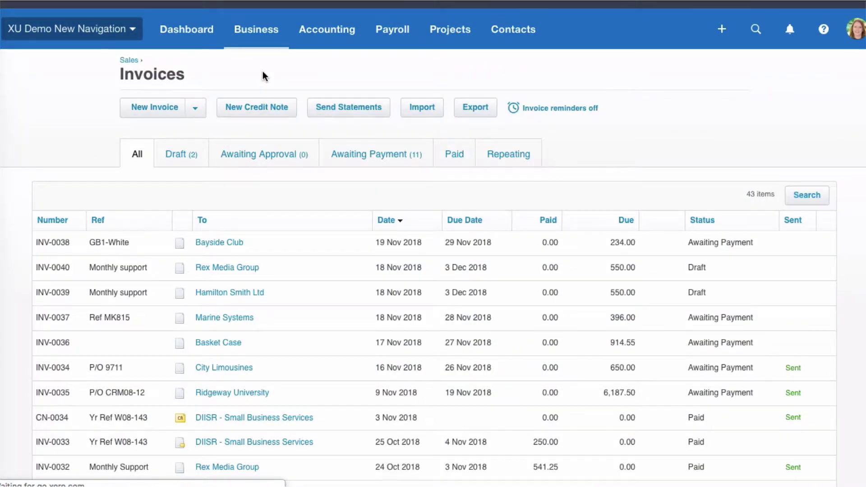
- Go back to the dashboard and view the empty Quotes list
click(137, 154)
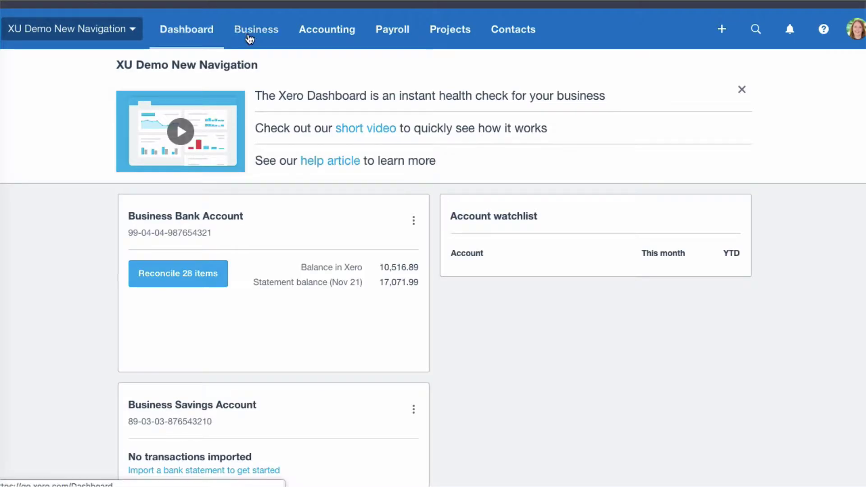
click(254, 32)
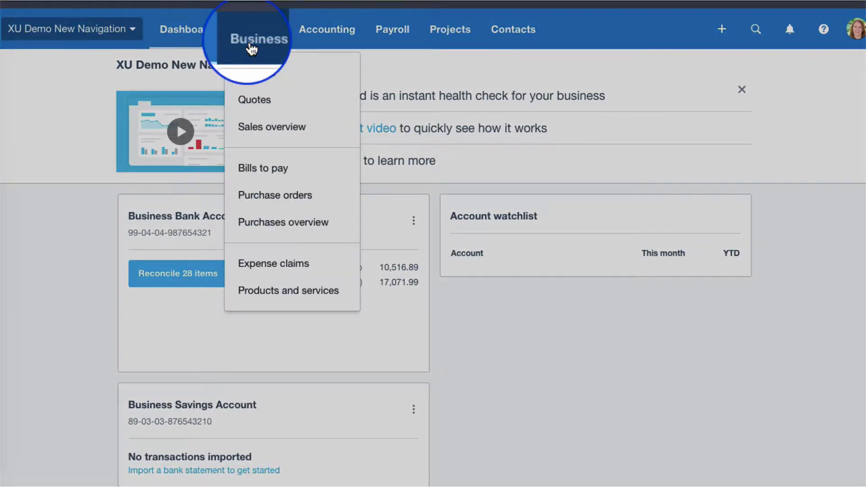
click(266, 100)
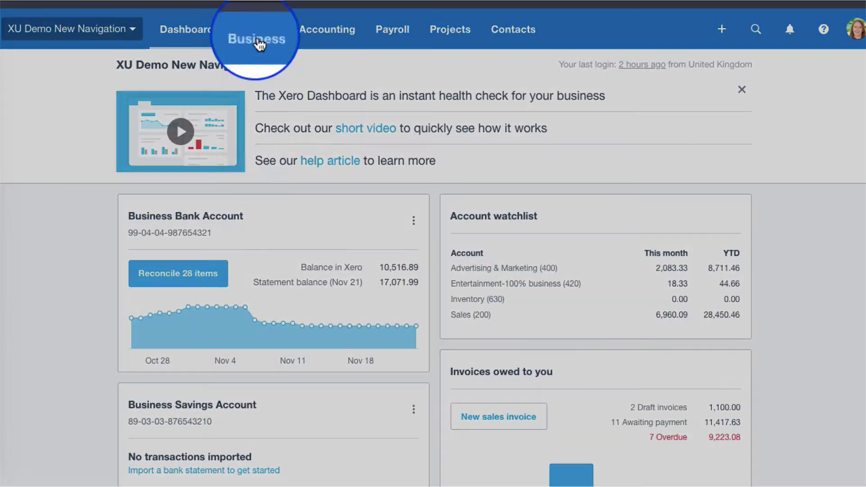
- Open the Sales overview and scroll through its invoice totals
click(258, 34)
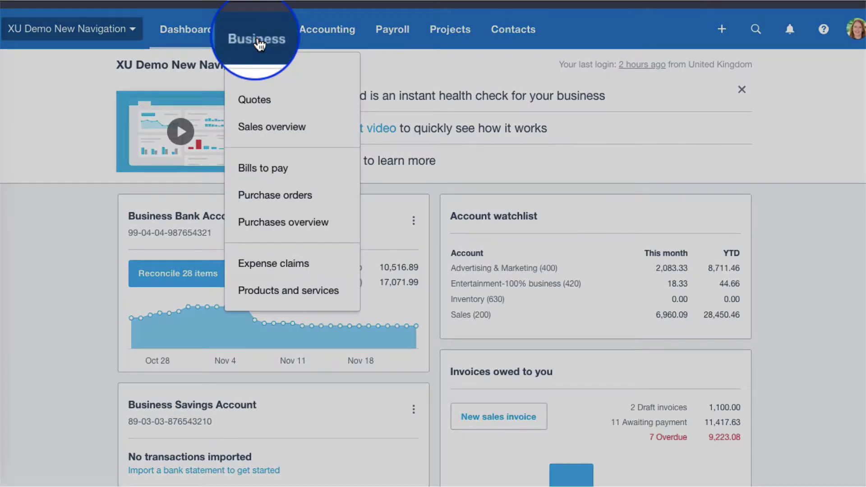
click(284, 127)
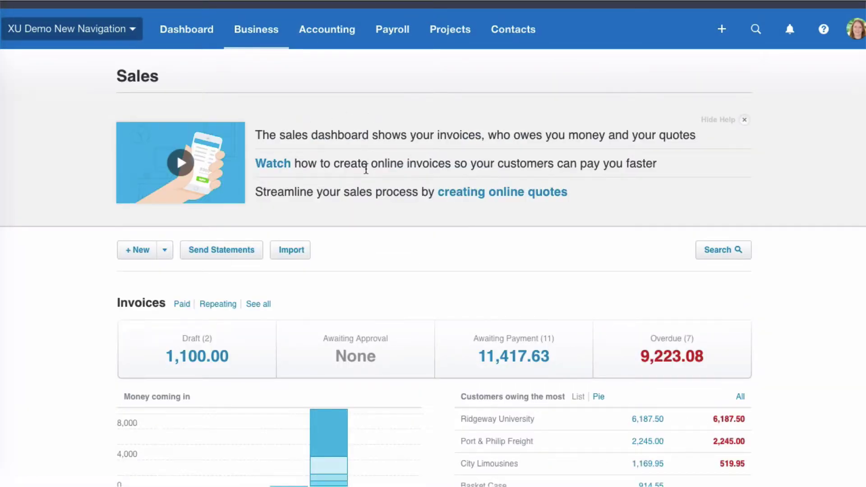
scroll(366, 169, down, 1)
scroll(366, 169, up, 1)
scroll(366, 169, down, 3)
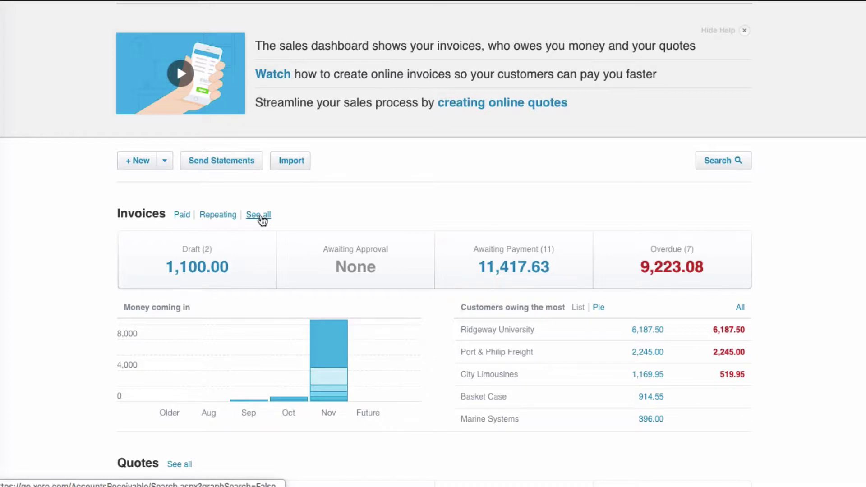
scroll(261, 219, down, 4)
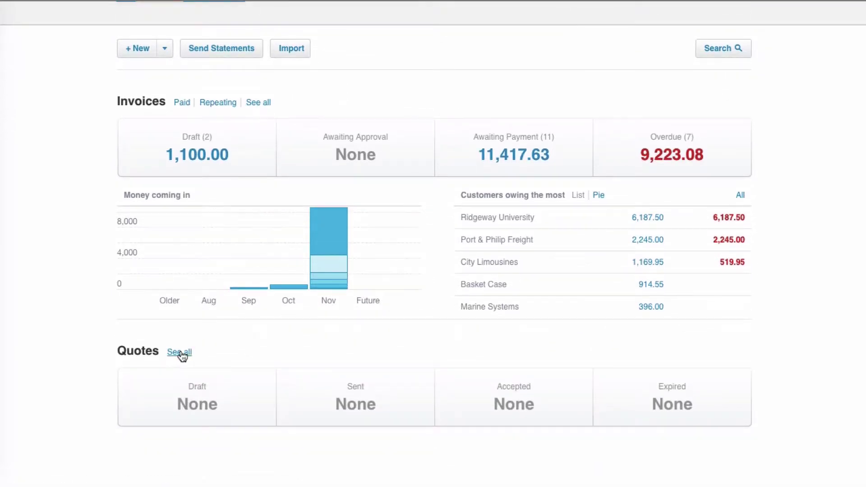
scroll(181, 354, up, 4)
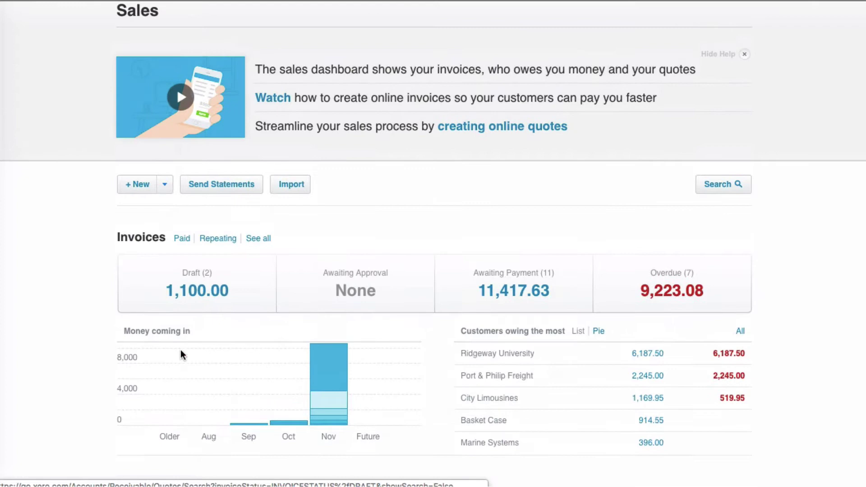
scroll(180, 350, up, 2)
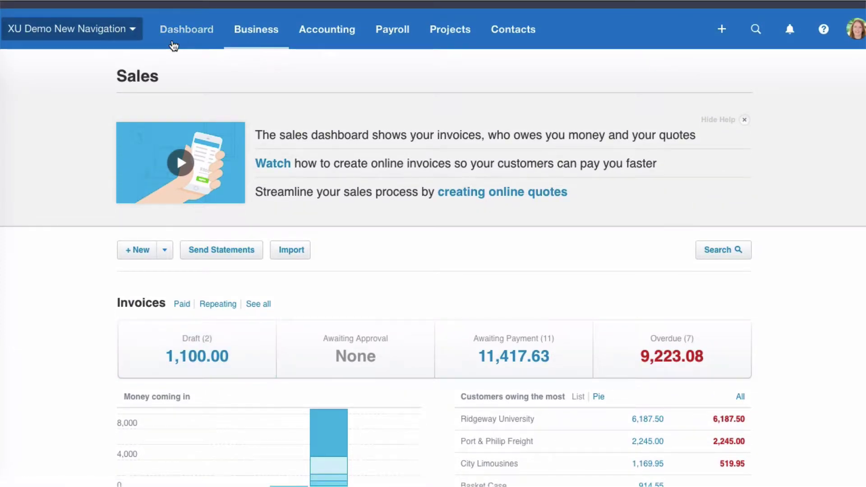
- Reach Sales from the dashboard's Invoices owed to you summary, then return to the dashboard
click(199, 31)
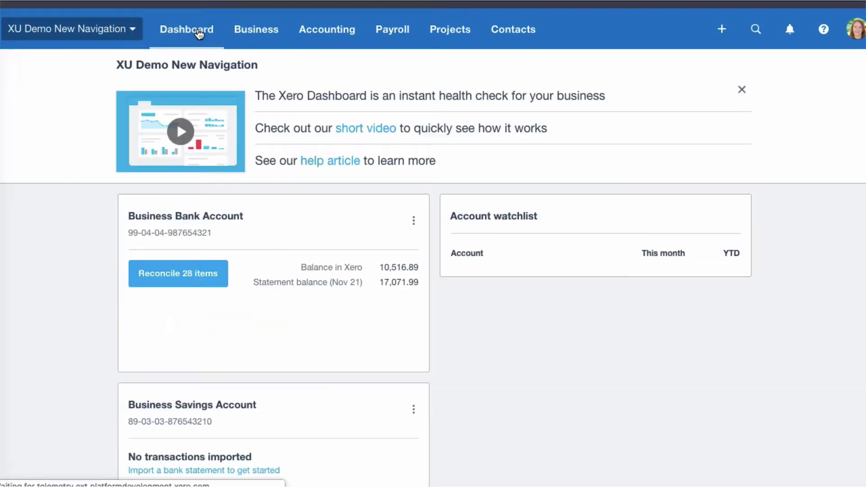
scroll(611, 170, down, 3)
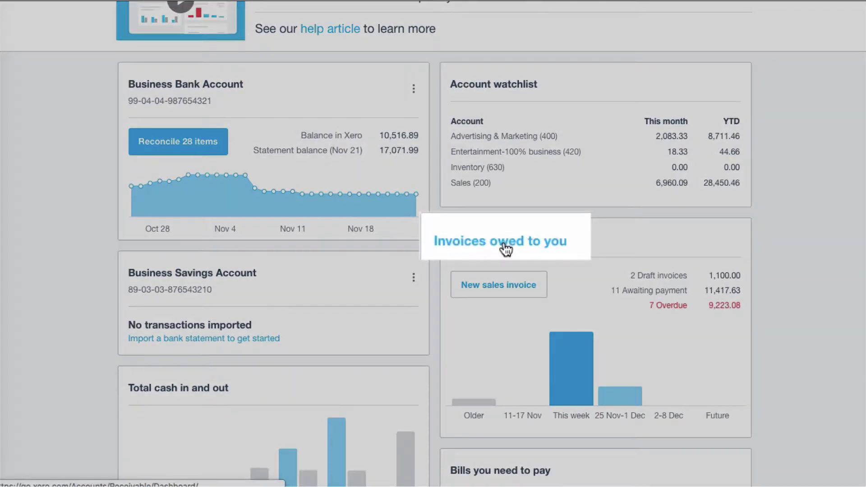
click(506, 249)
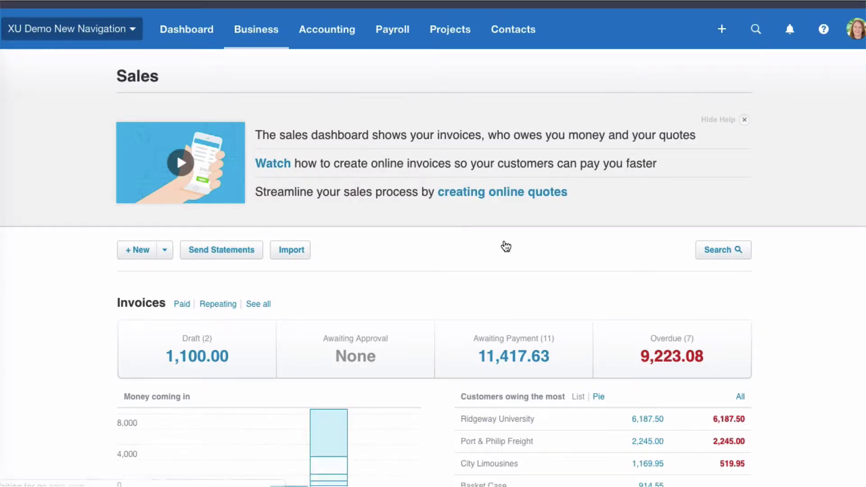
scroll(504, 242, down, 1)
scroll(504, 242, up, 1)
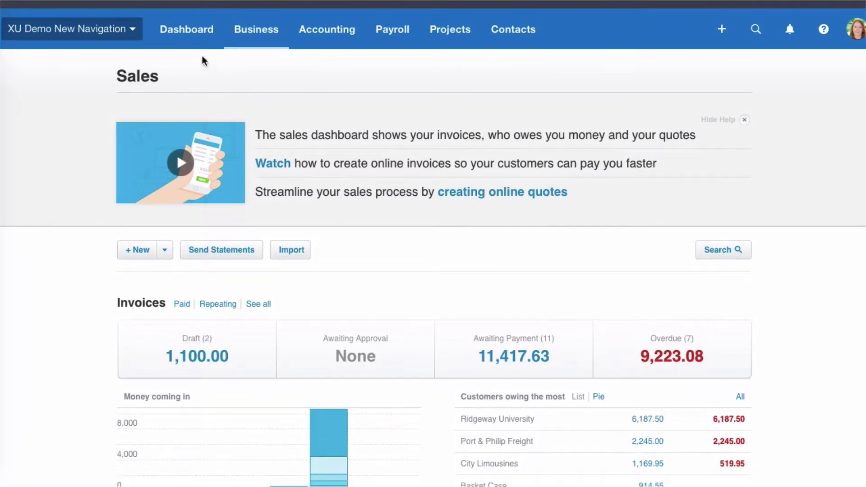
click(192, 30)
- View the Bills to pay list with its 43 items
click(257, 31)
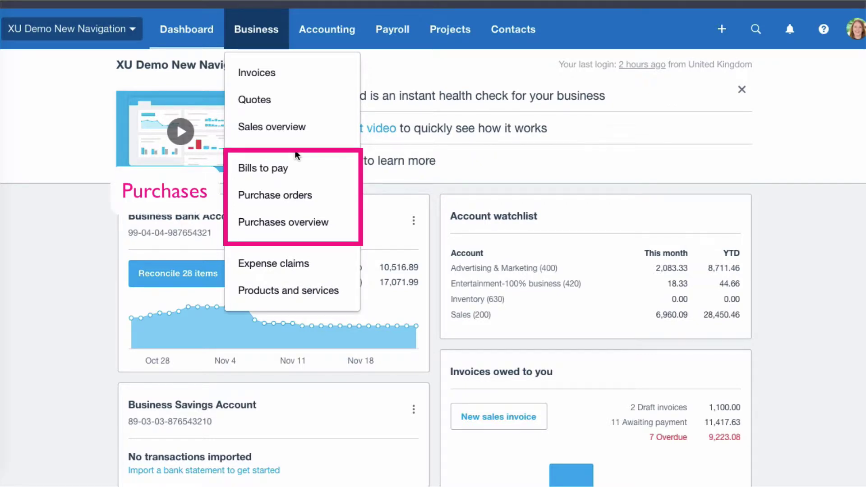
click(265, 168)
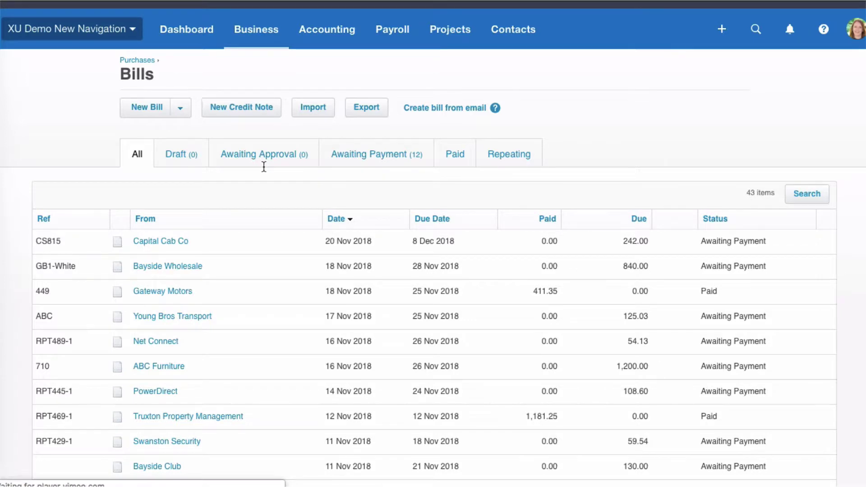
scroll(264, 167, down, 1)
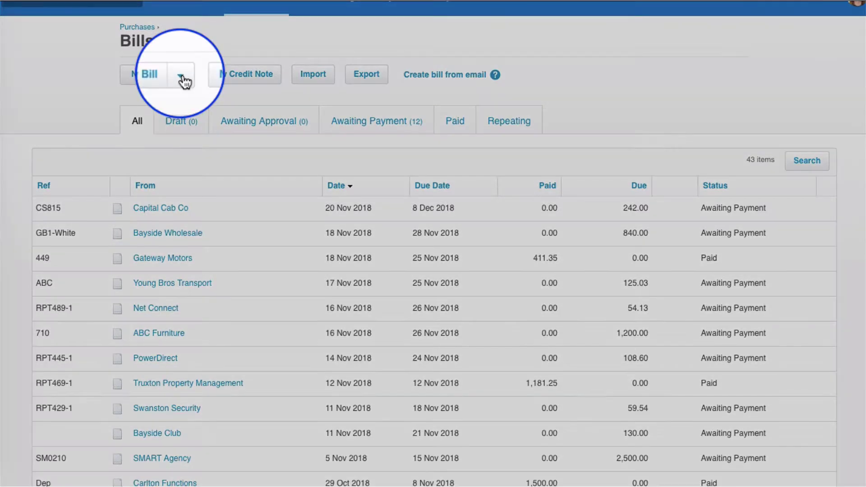
- Start a blank New Bill, then return to the dashboard and reopen the Business menu
click(181, 76)
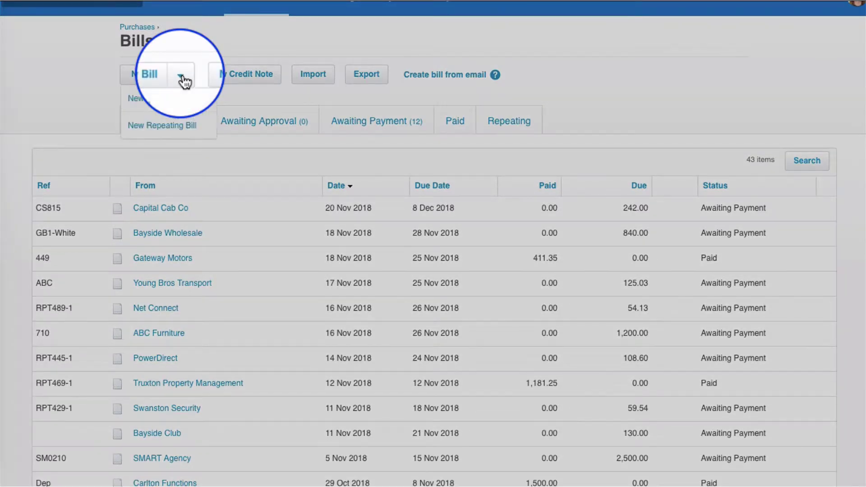
click(147, 98)
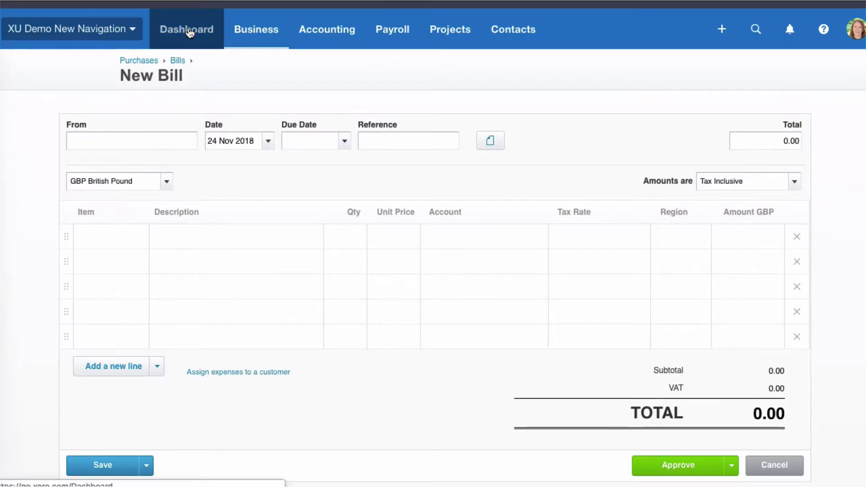
click(189, 30)
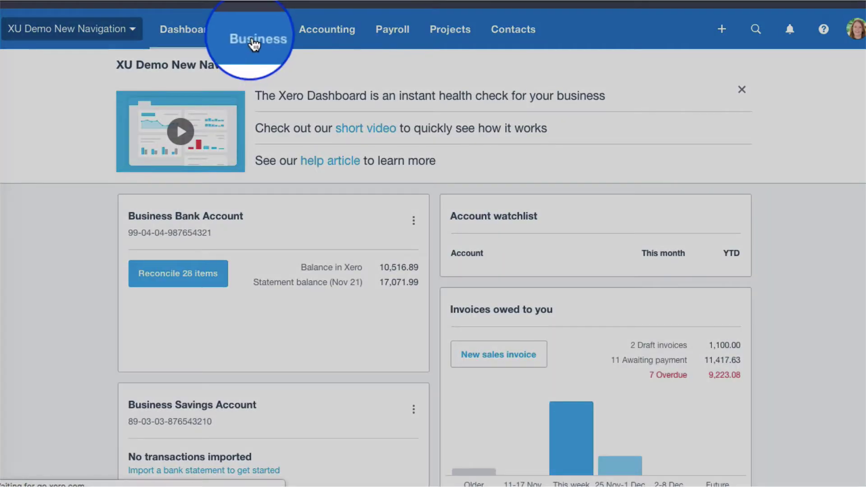
click(255, 31)
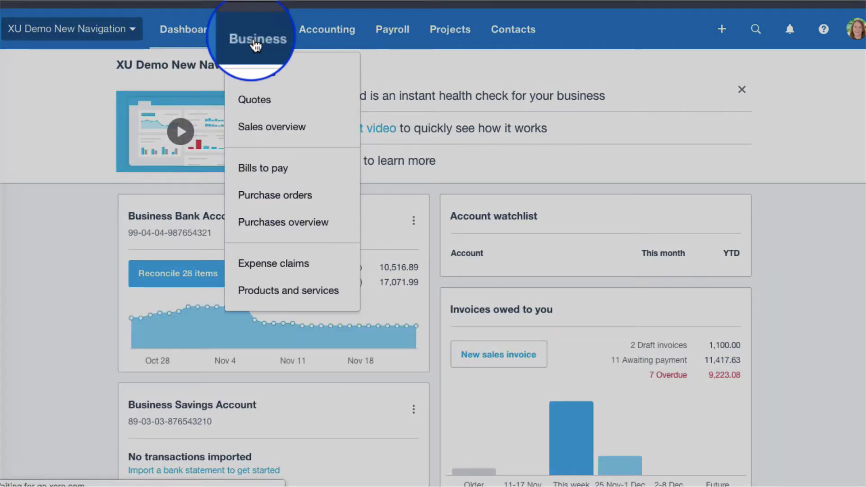
click(277, 201)
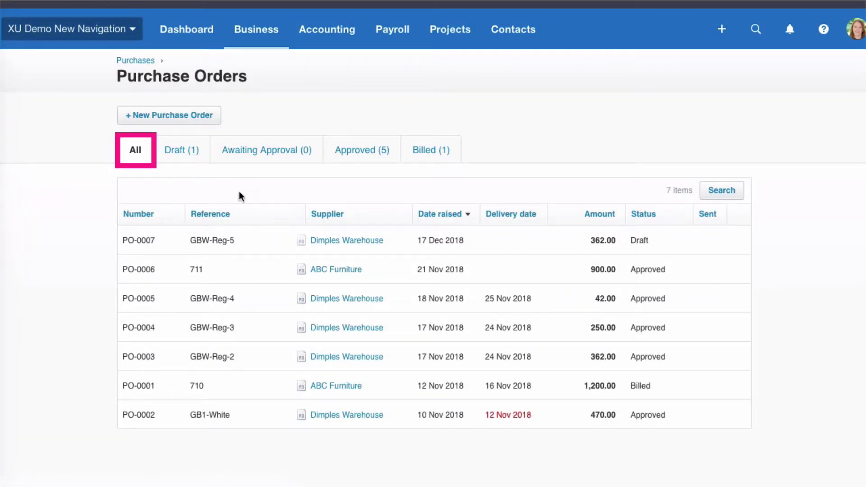
click(257, 36)
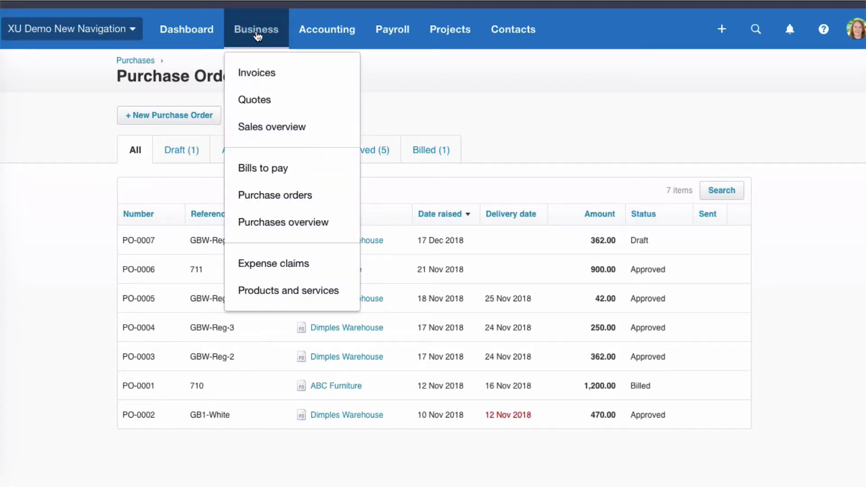
click(268, 221)
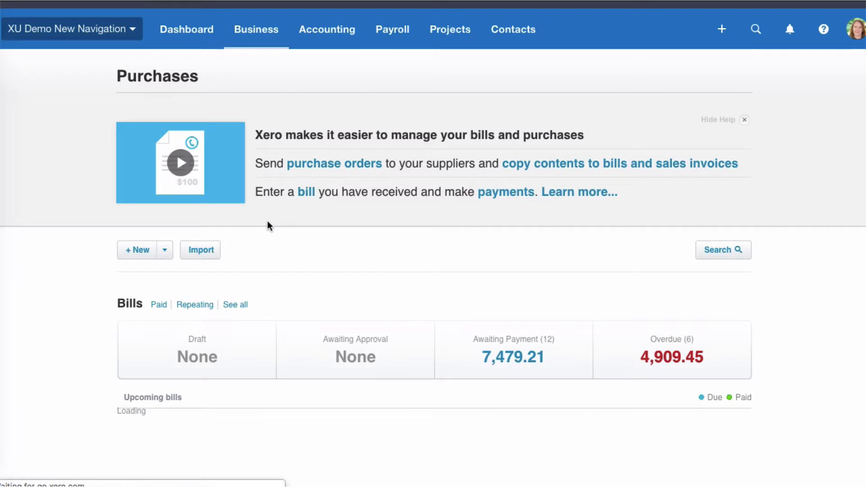
click(199, 34)
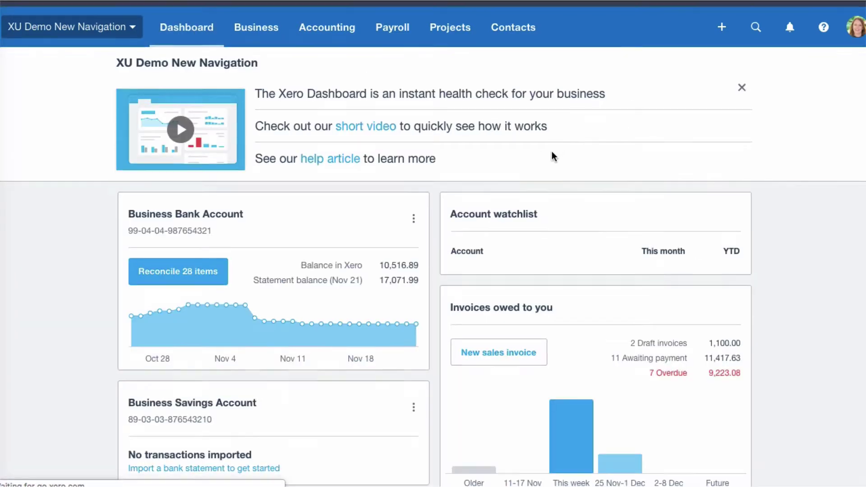
scroll(552, 152, down, 7)
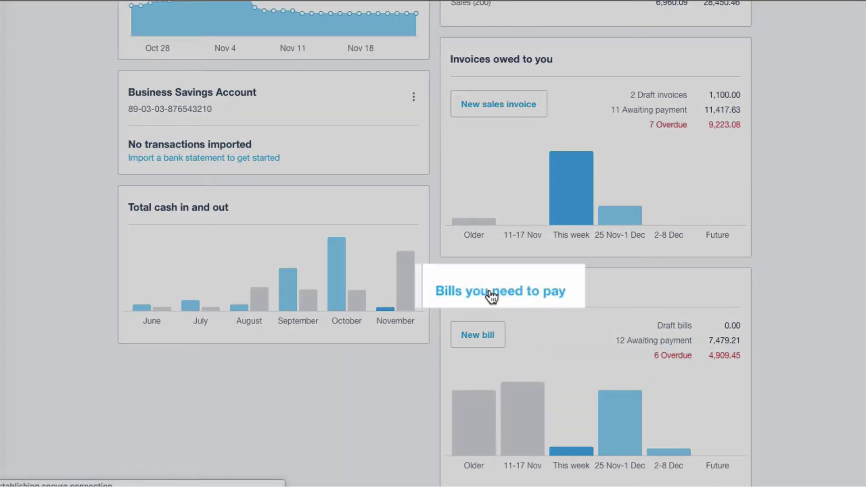
click(491, 296)
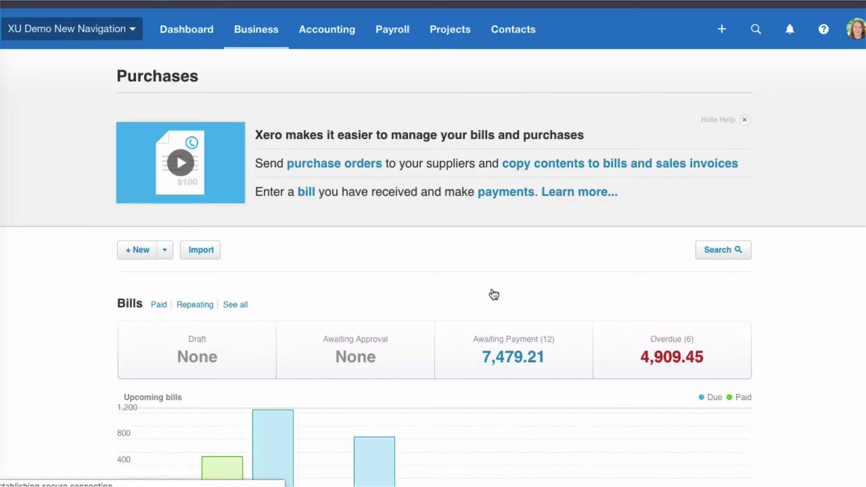
click(189, 35)
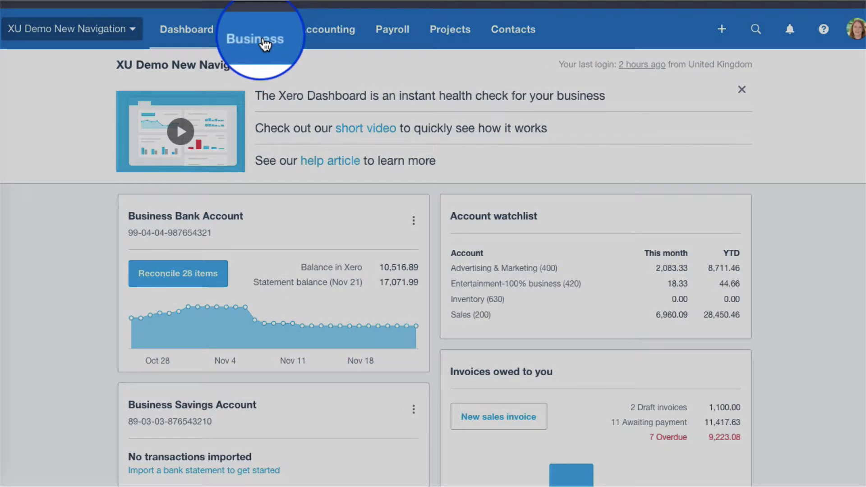
click(270, 29)
click(257, 78)
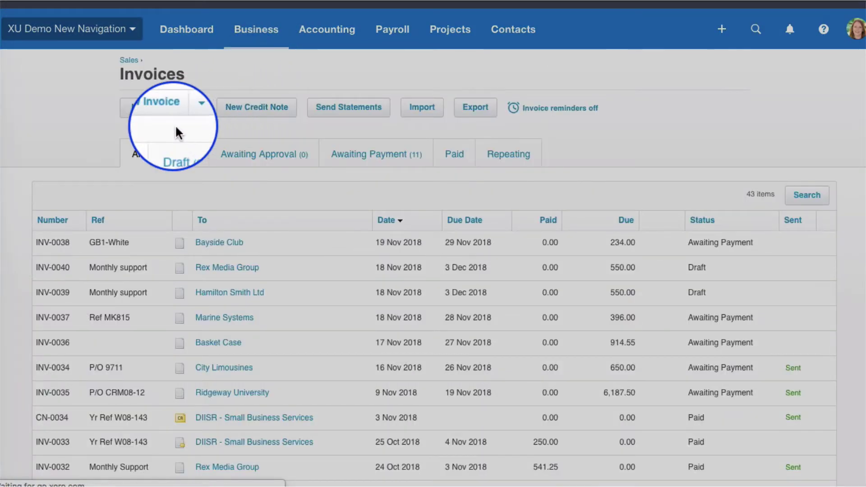
click(173, 109)
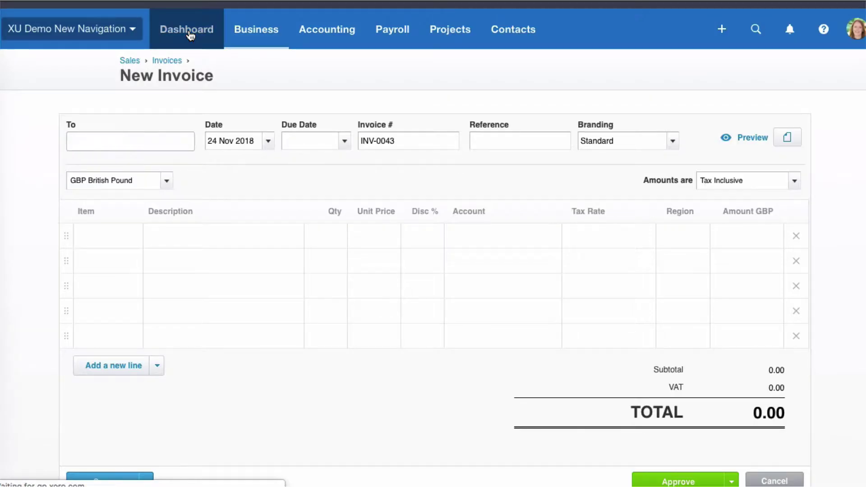
click(188, 33)
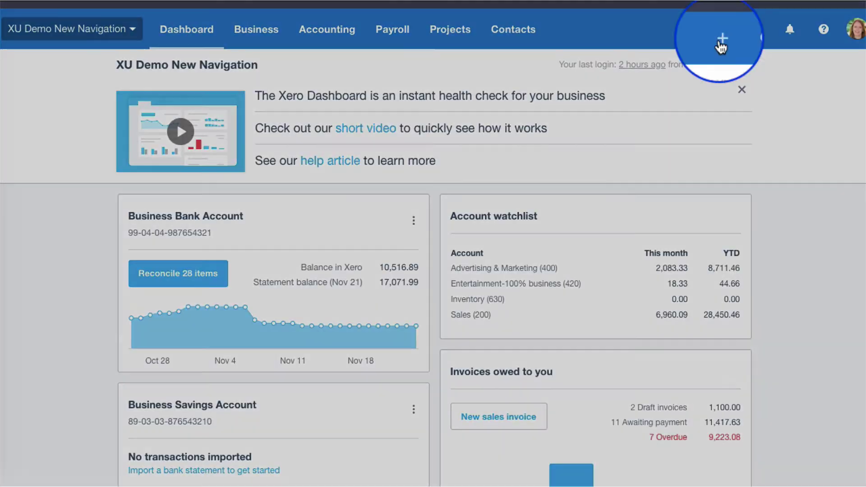
click(722, 38)
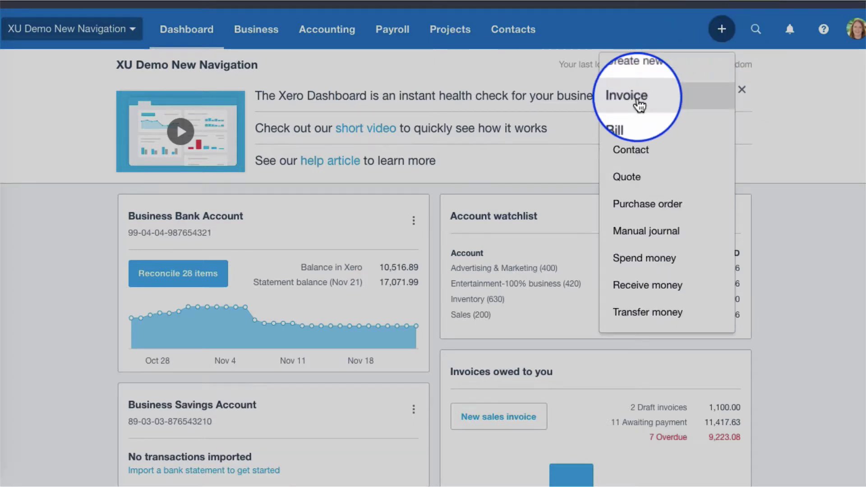
scroll(521, 104, down, 5)
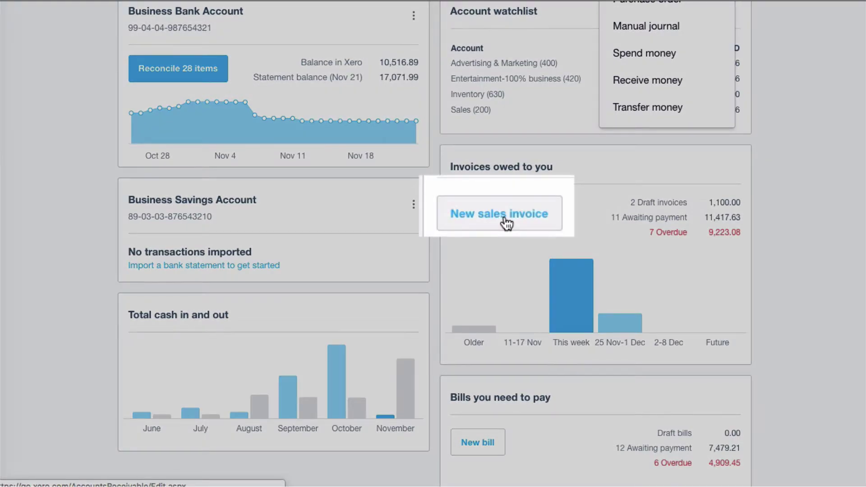
scroll(506, 222, up, 5)
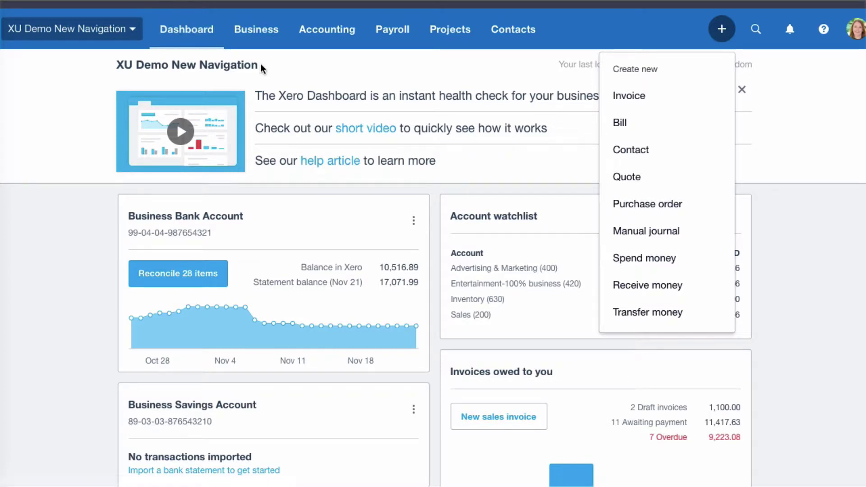
click(262, 31)
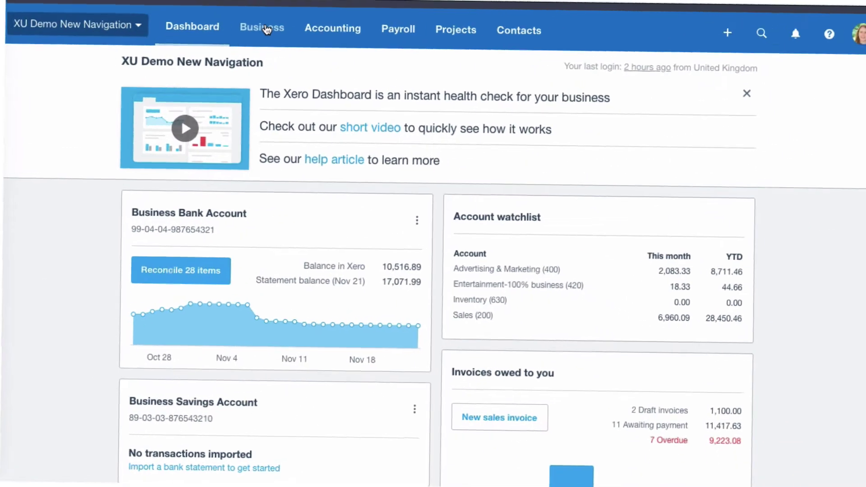
click(261, 31)
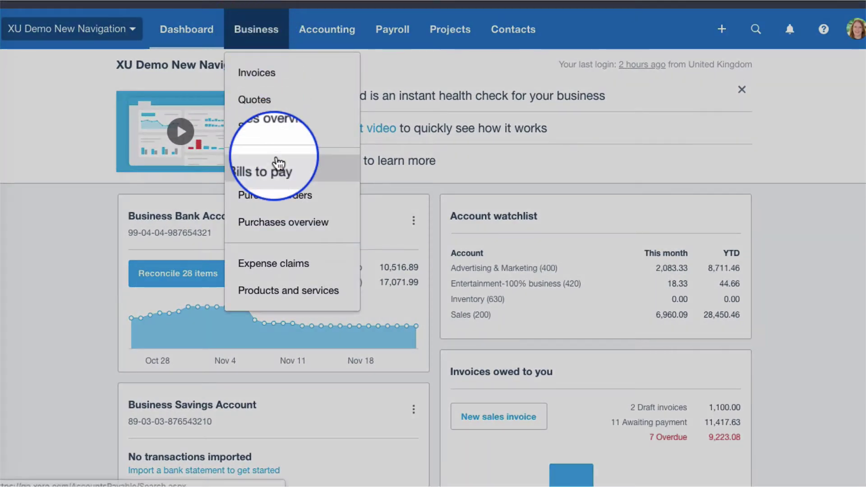
click(278, 265)
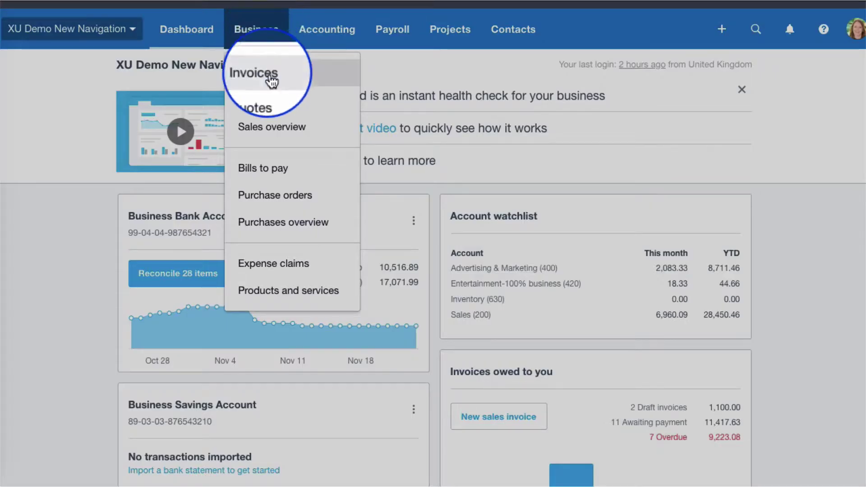
click(278, 295)
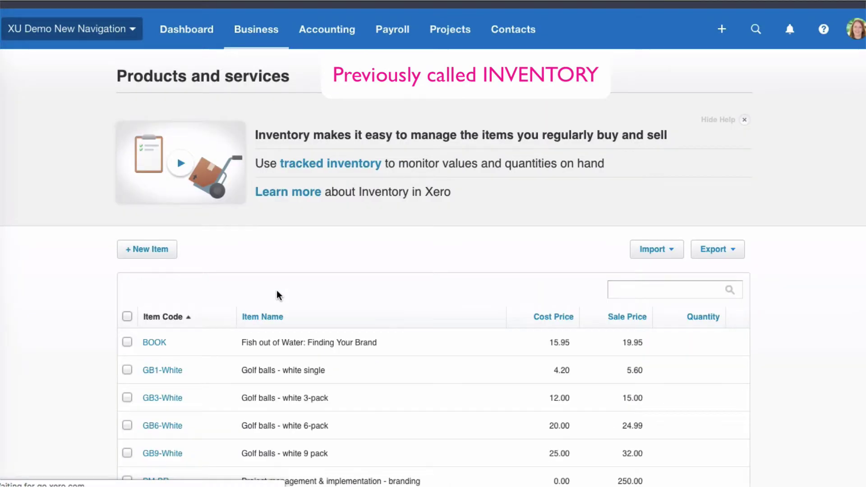
scroll(277, 294, down, 3)
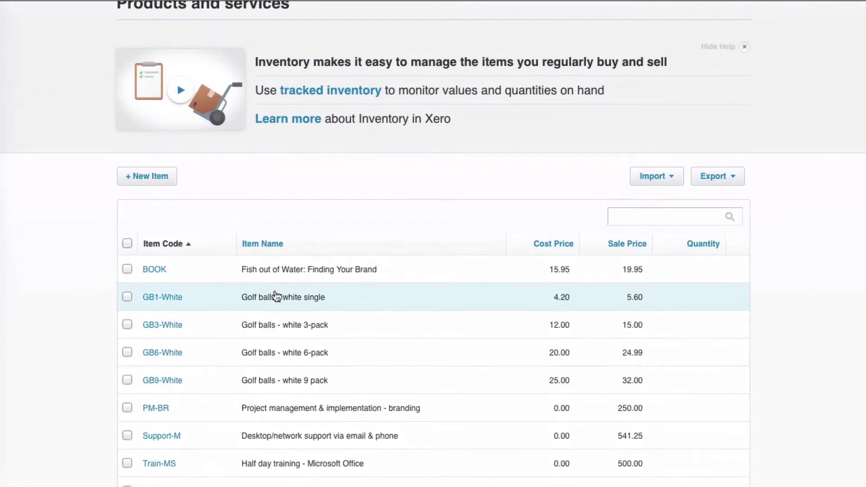
scroll(276, 296, down, 1)
scroll(276, 296, down, 2)
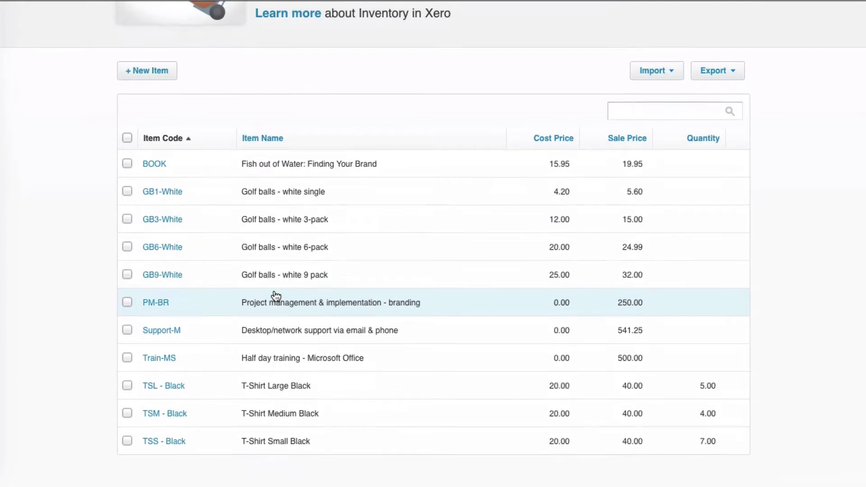
scroll(276, 296, up, 5)
click(191, 32)
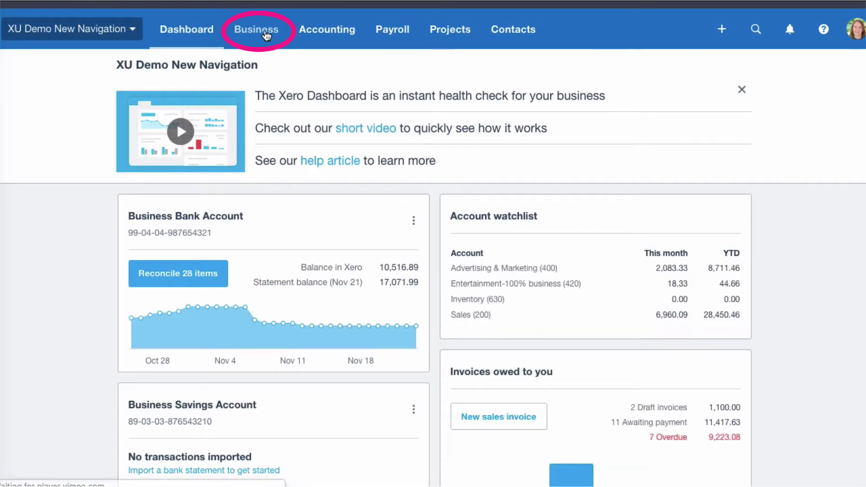
- Show the Business menu's pages, including Expense claims and Products and services
click(265, 34)
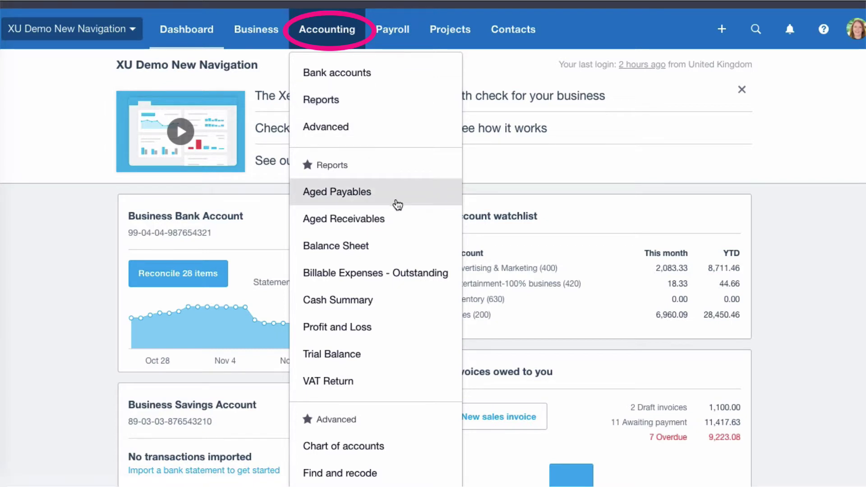
- Scroll the Accounting menu's Reports and Advanced items, down to Chart of accounts and Manual journals
scroll(397, 204, down, 1)
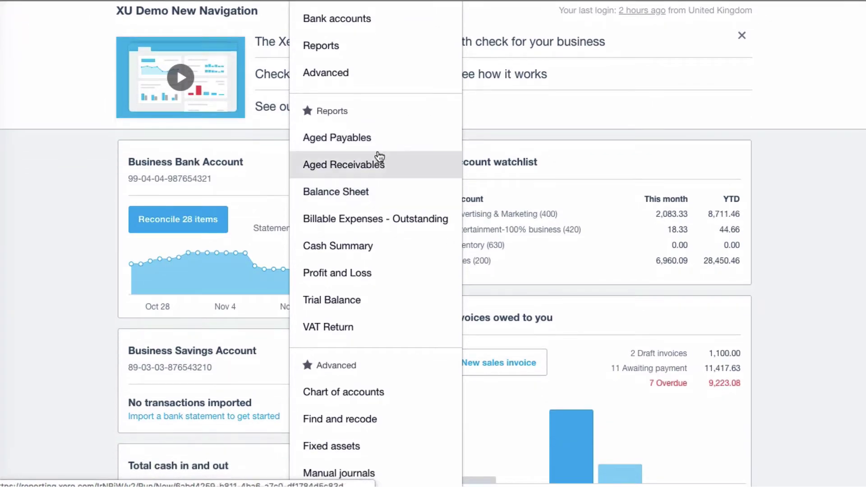
scroll(406, 207, down, 1)
scroll(405, 207, down, 1)
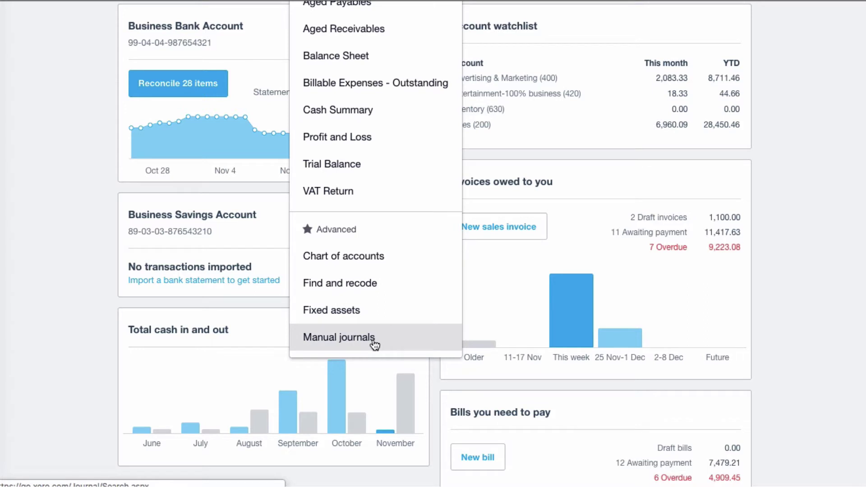
scroll(374, 345, up, 5)
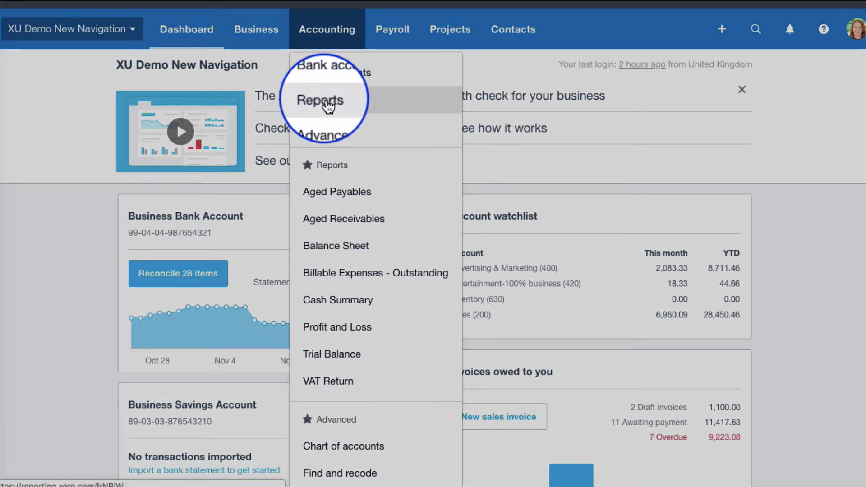
- Browse the Reports summary page, then reopen the Accounting menu to compare its starred reports
click(328, 105)
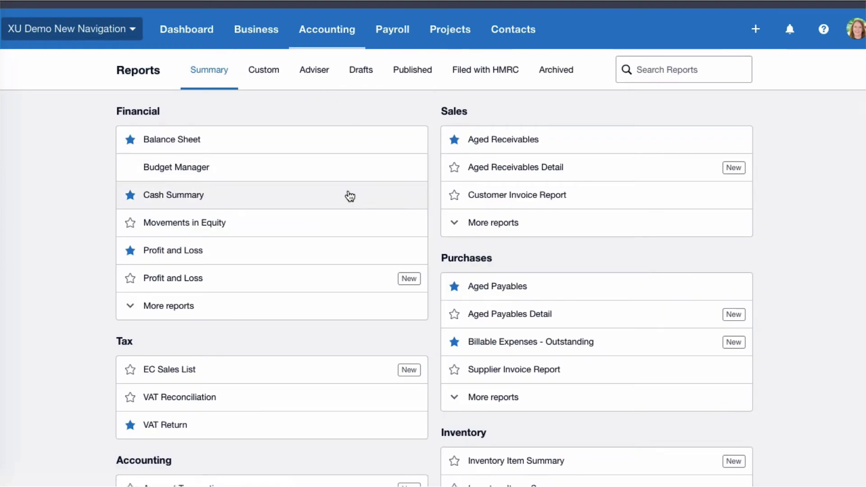
scroll(350, 195, down, 2)
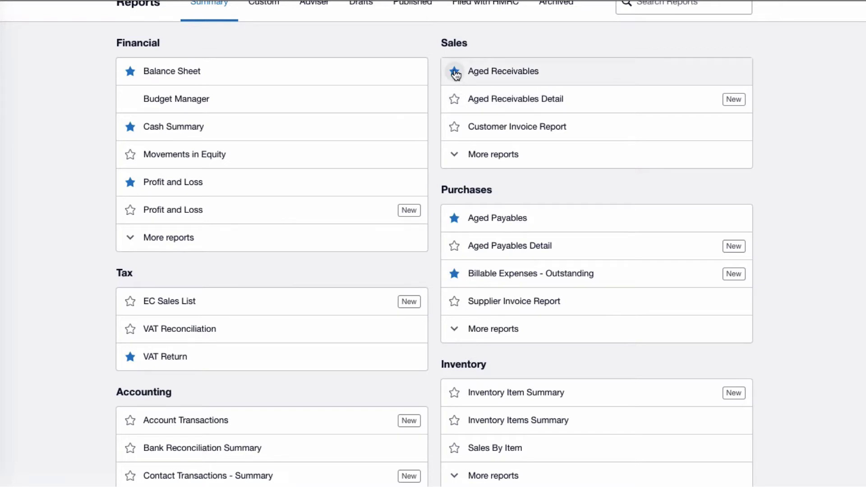
scroll(465, 87, up, 2)
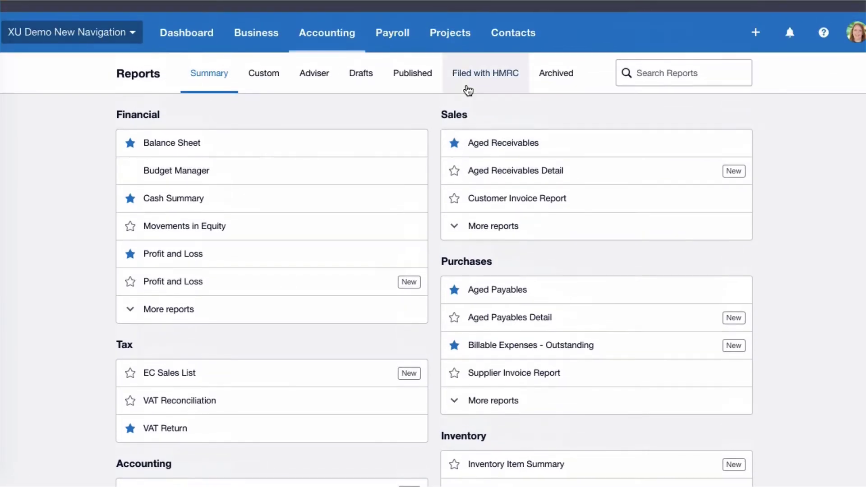
click(340, 37)
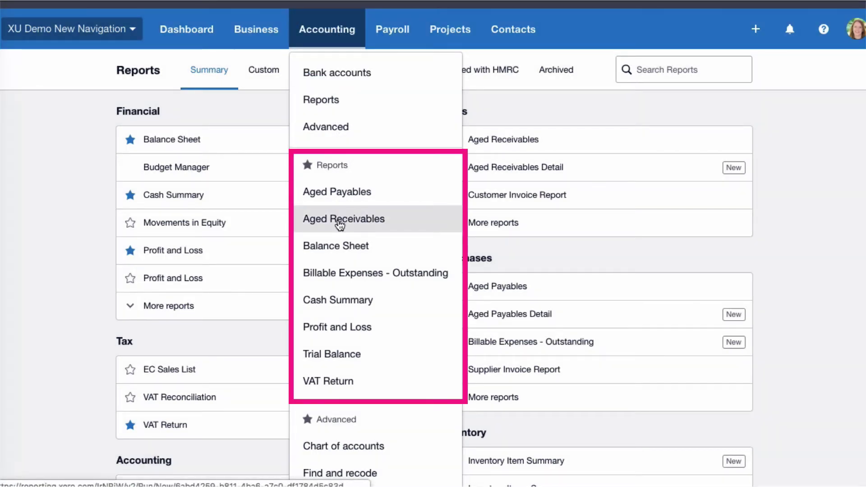
- Open Advanced accounting and scroll its Find and recode, Manual journals, Fixed assets and Chart of accounts features
click(336, 129)
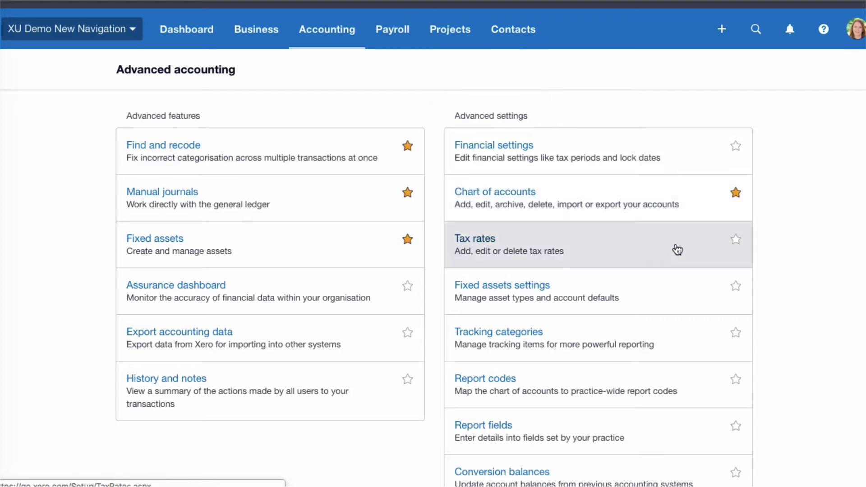
scroll(677, 246, down, 2)
scroll(634, 250, down, 3)
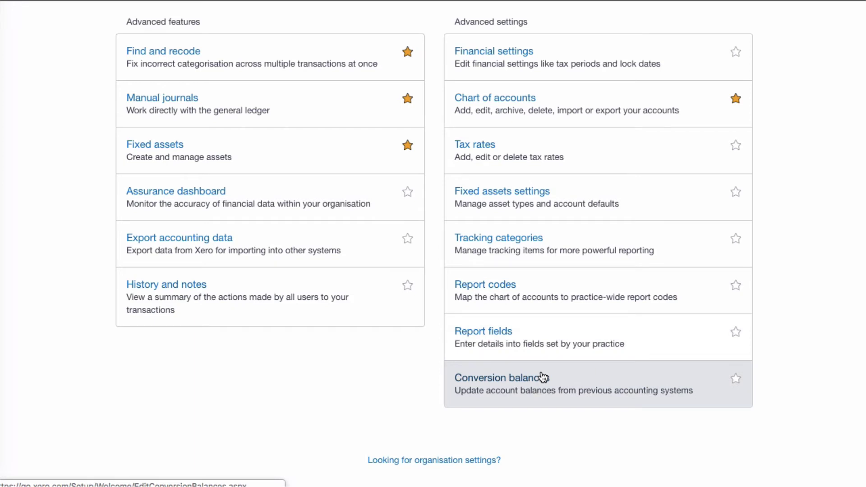
scroll(543, 377, down, 1)
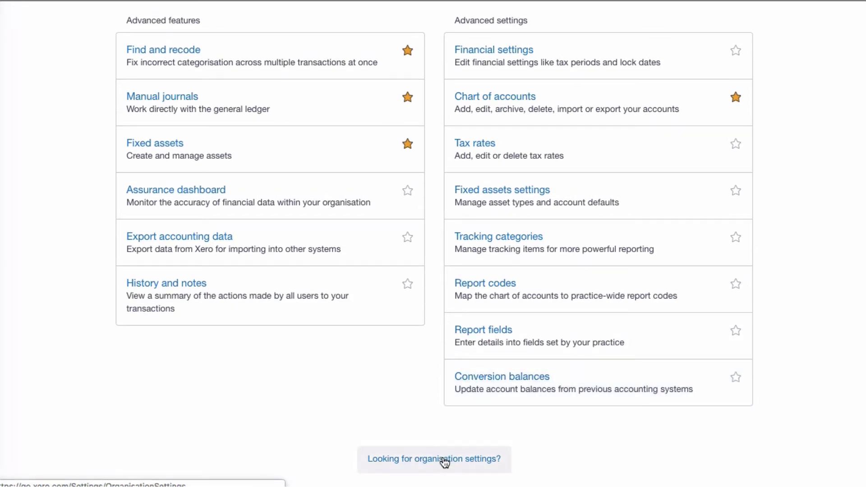
scroll(445, 462, up, 2)
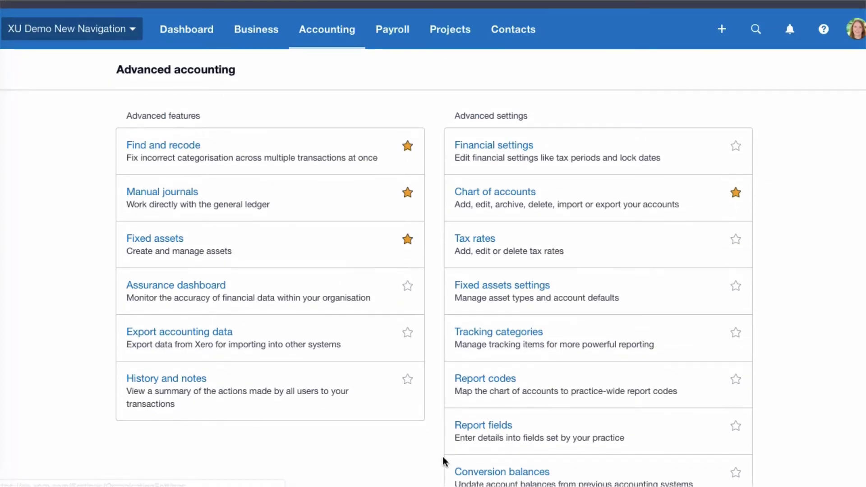
- Preview the organisation, Payroll, Projects and Contacts menus in turn, then return to the dashboard
click(77, 34)
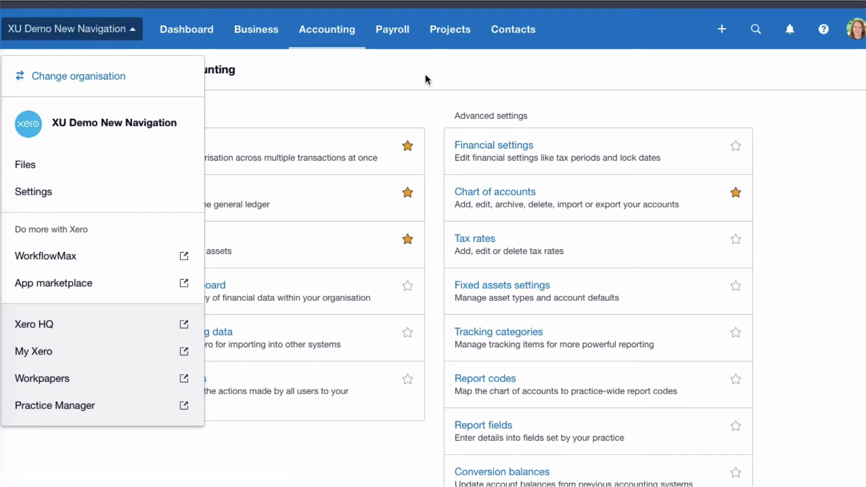
click(396, 32)
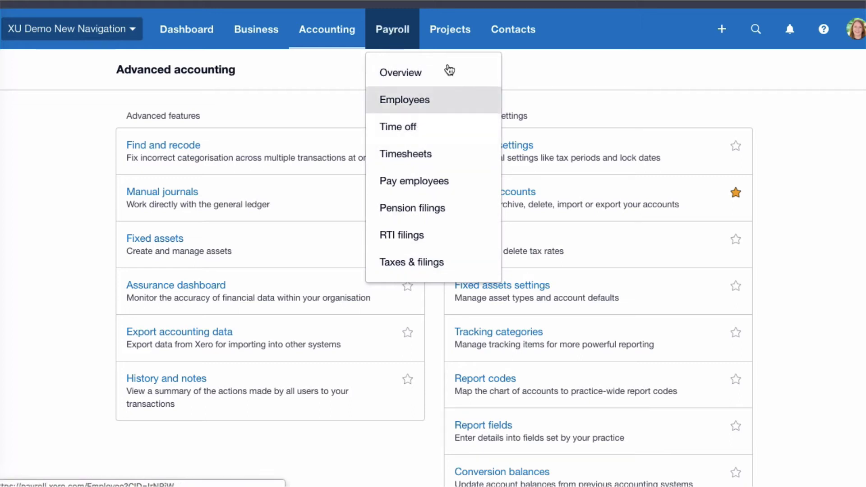
click(462, 32)
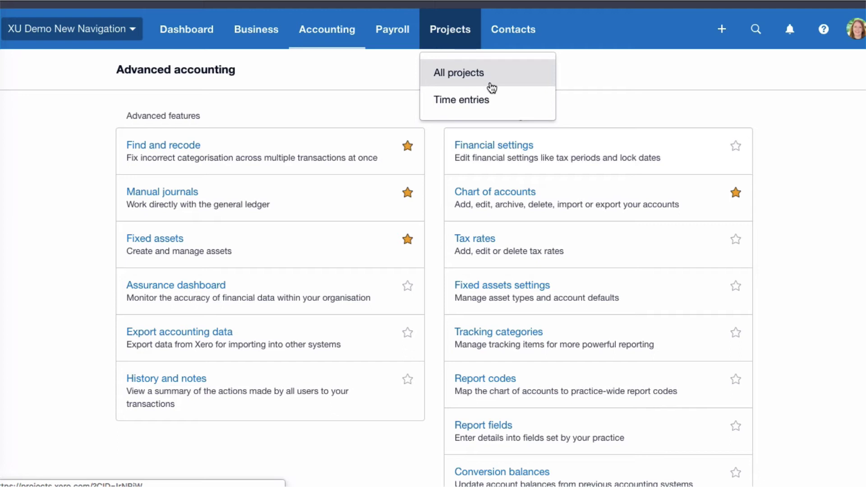
click(526, 31)
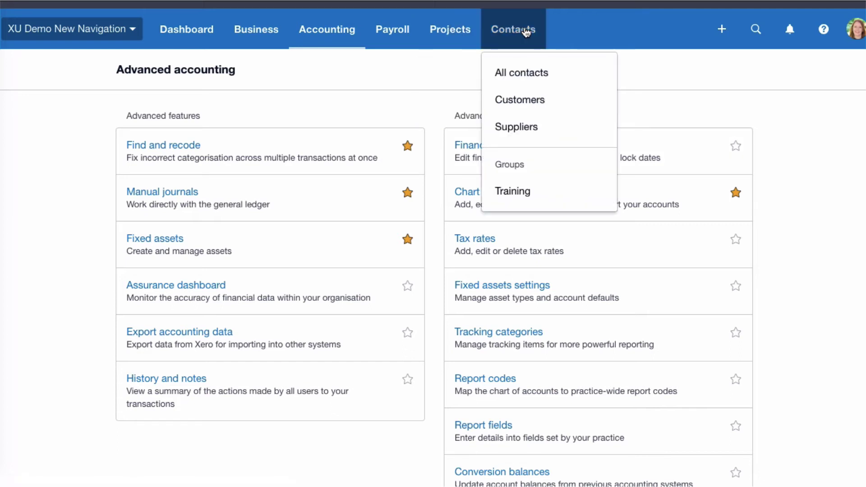
click(193, 46)
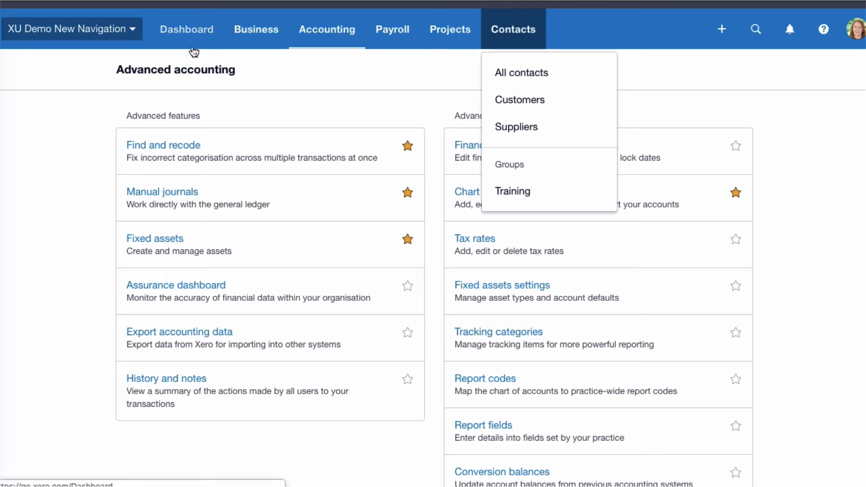